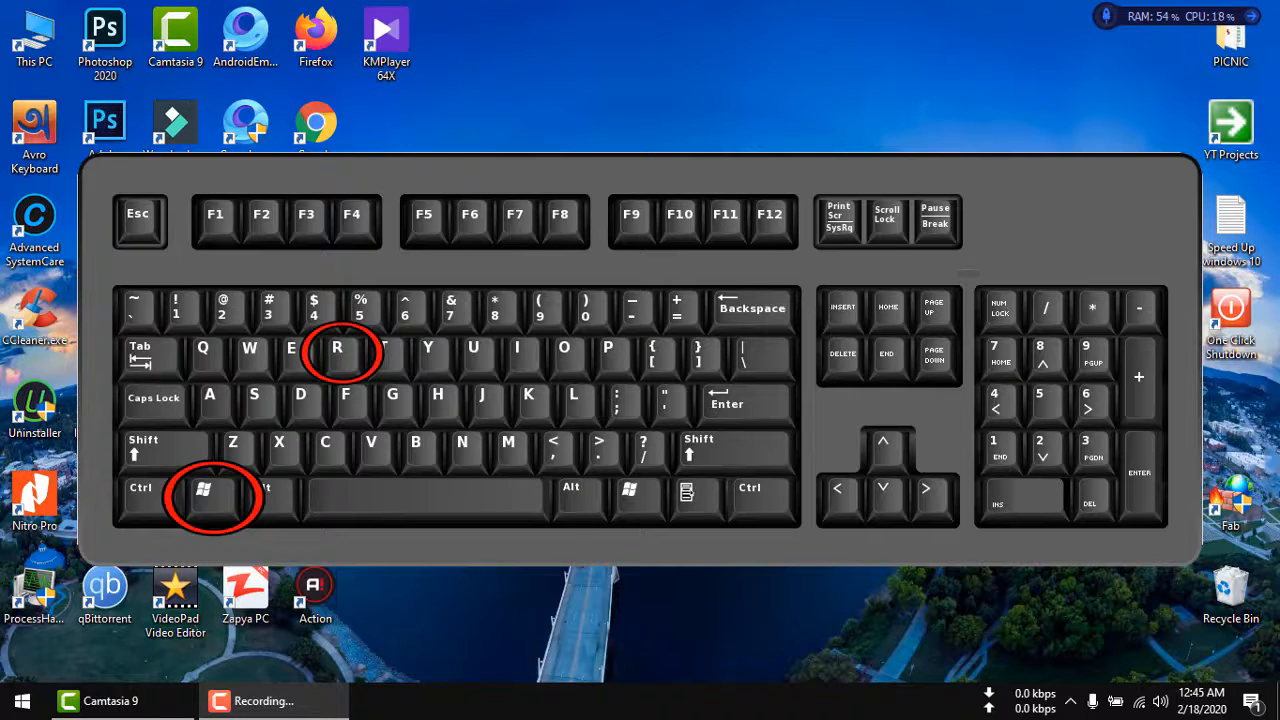
Launch the Local Group Policy Editor by running gpedit.msc and maximize its window
key(super+r)
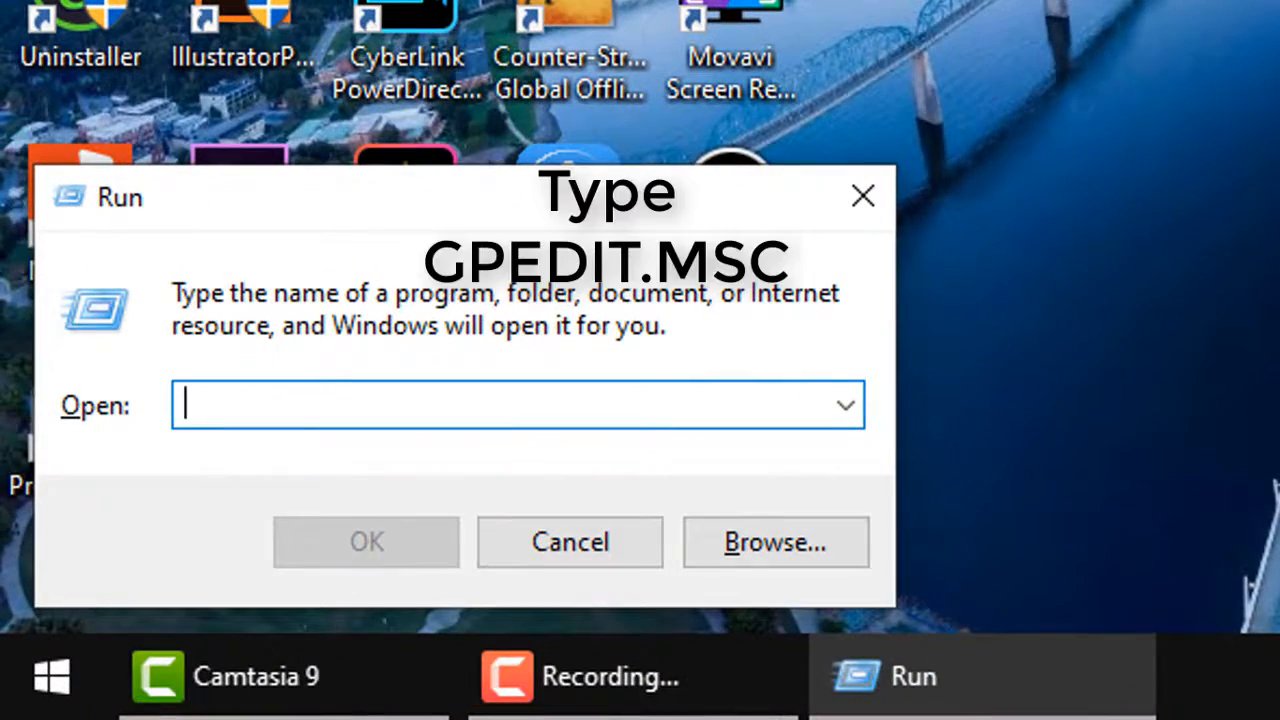
text(ge)
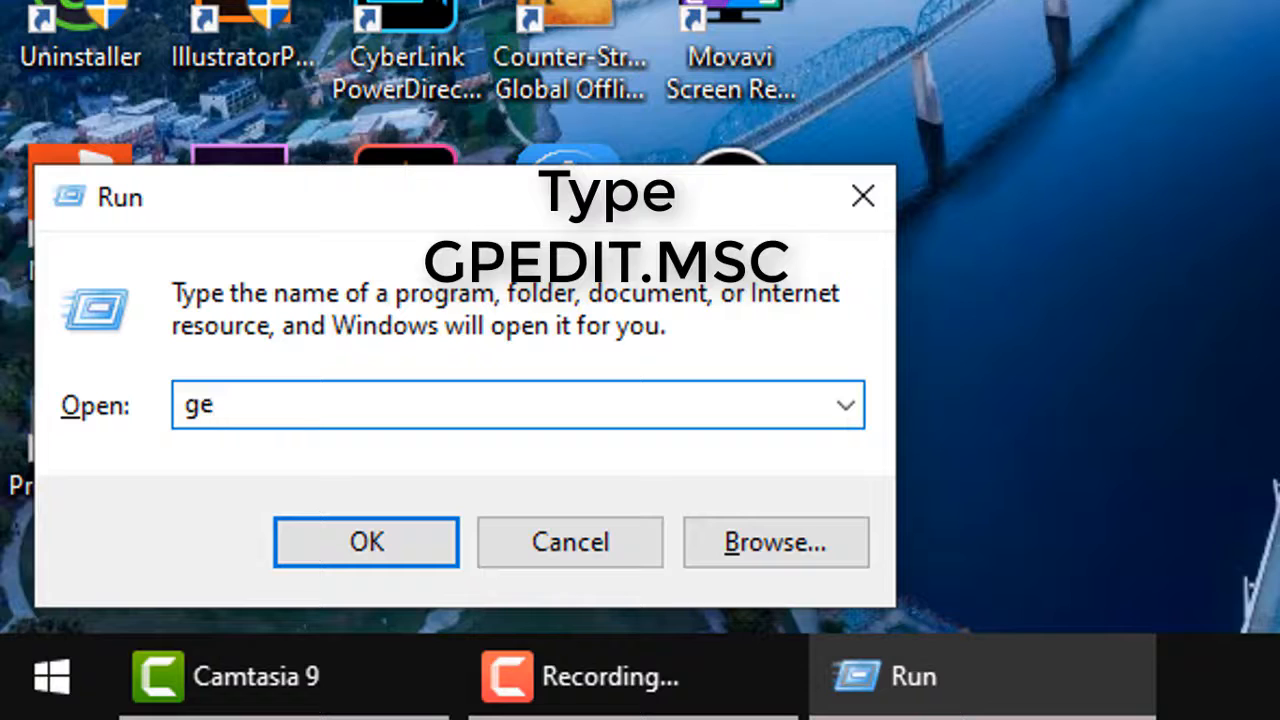
key(BackSpace)
text(pedit)
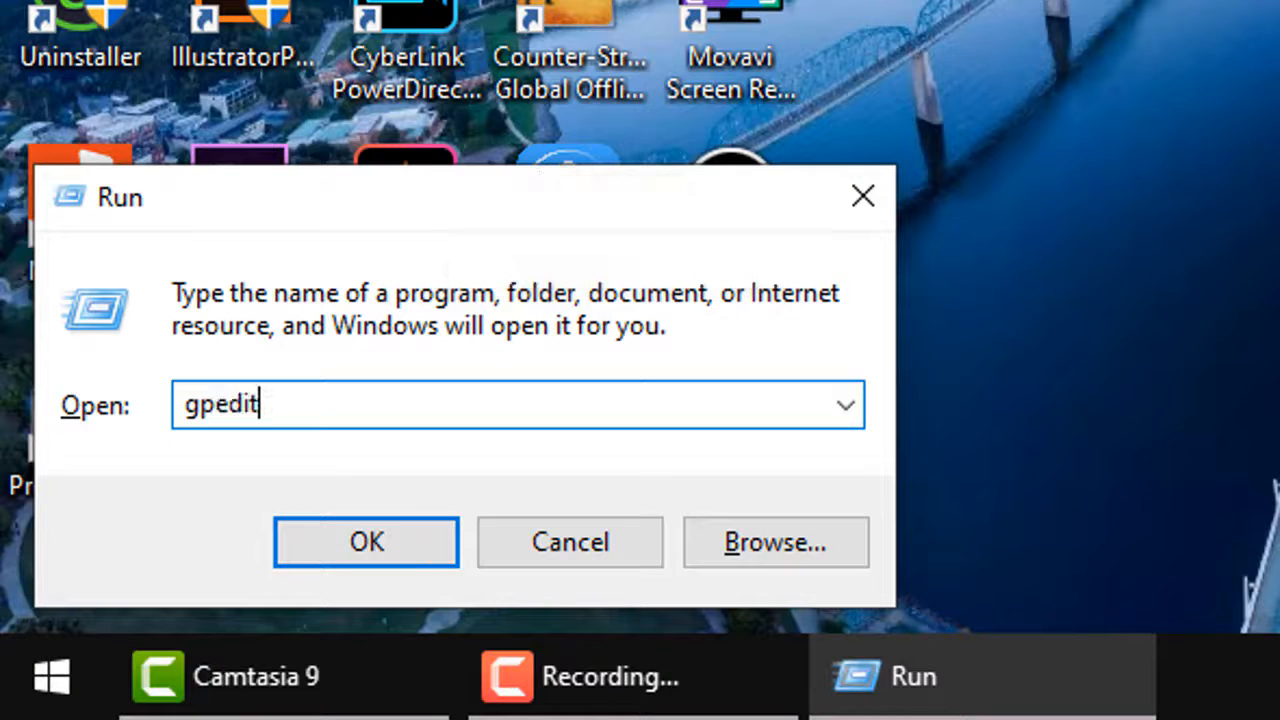
text(.msc)
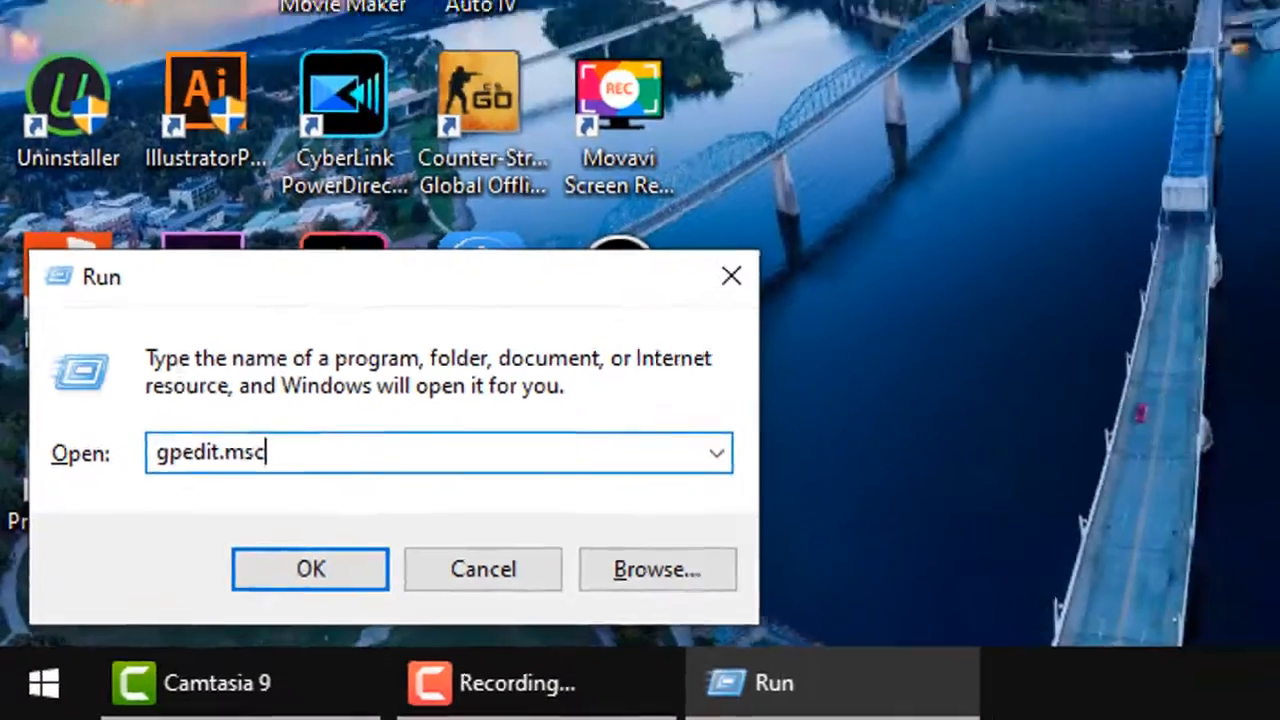
key(Return)
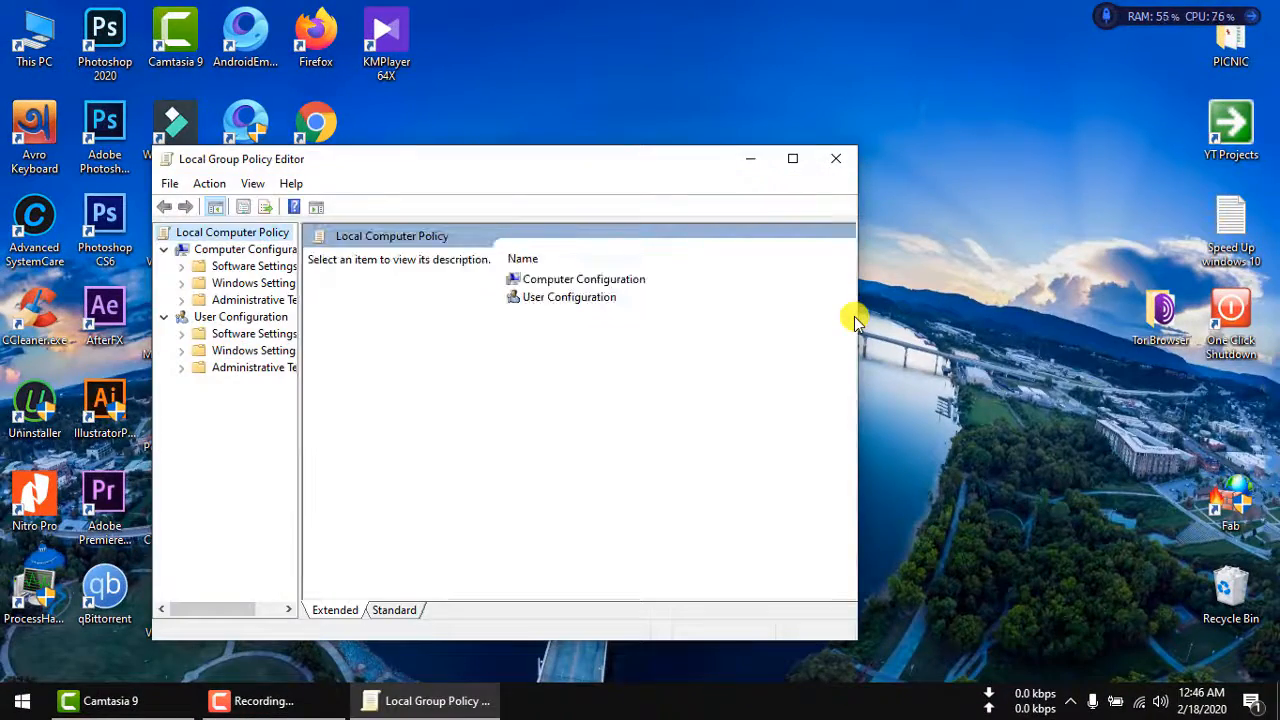
click(792, 158)
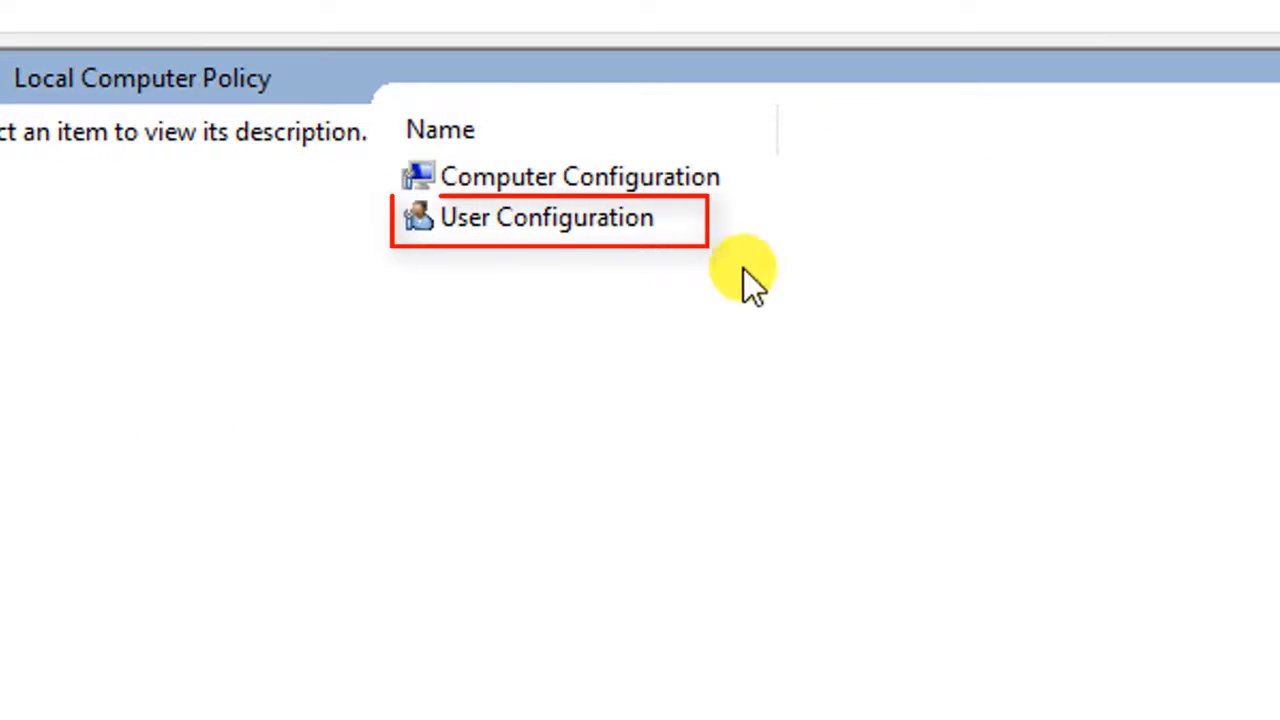
Navigate through User Configuration, Administrative Templates and System to the Ctrl+Alt+Del Options folder
double_click(561, 225)
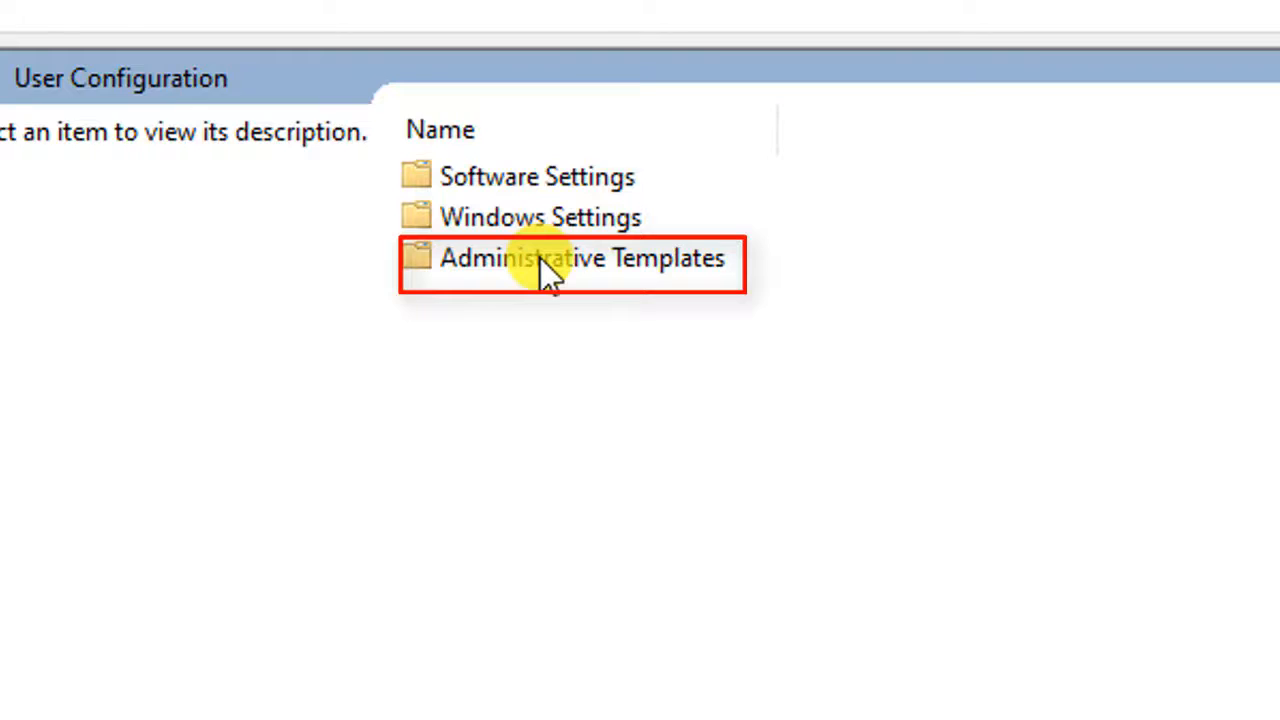
double_click(540, 258)
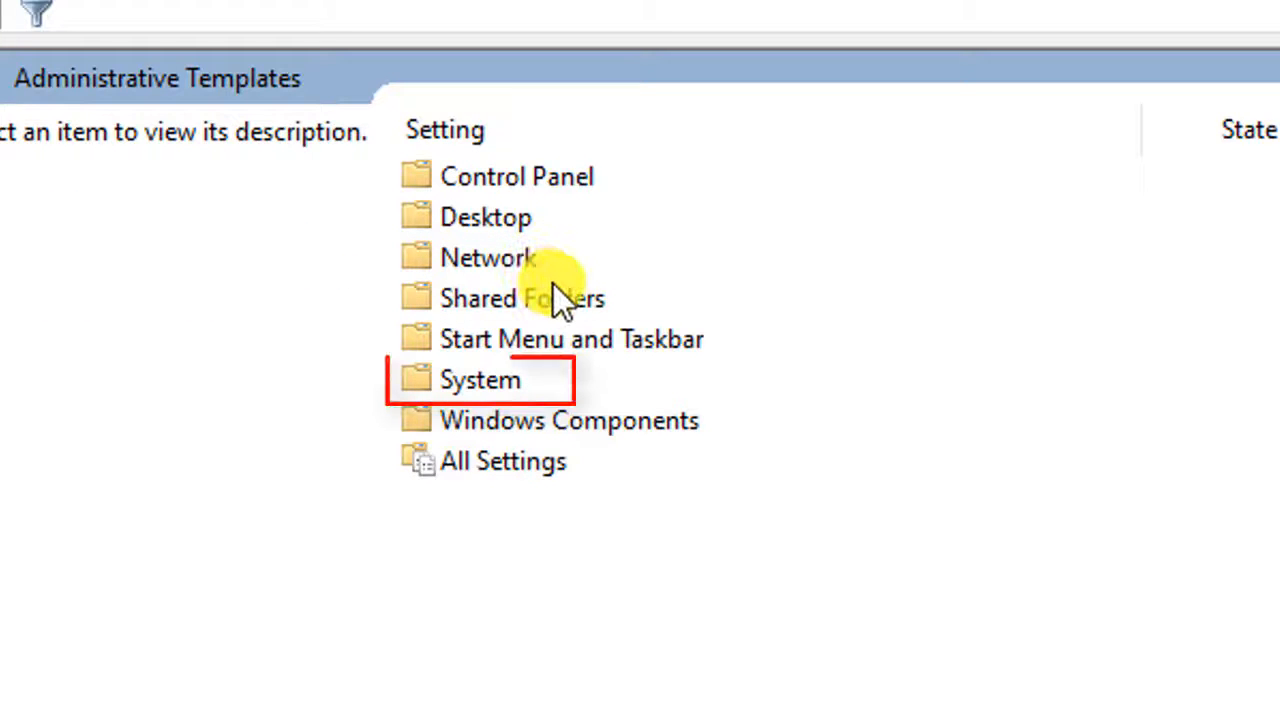
click(503, 380)
double_click(505, 378)
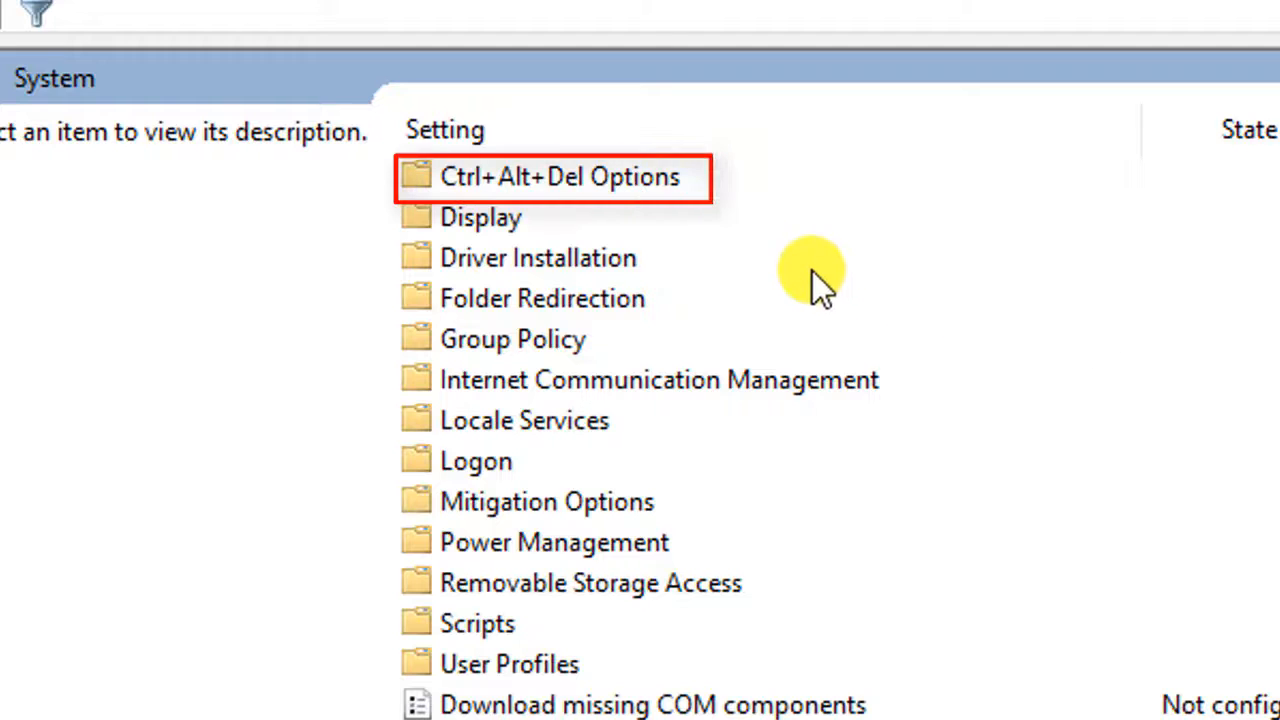
double_click(580, 186)
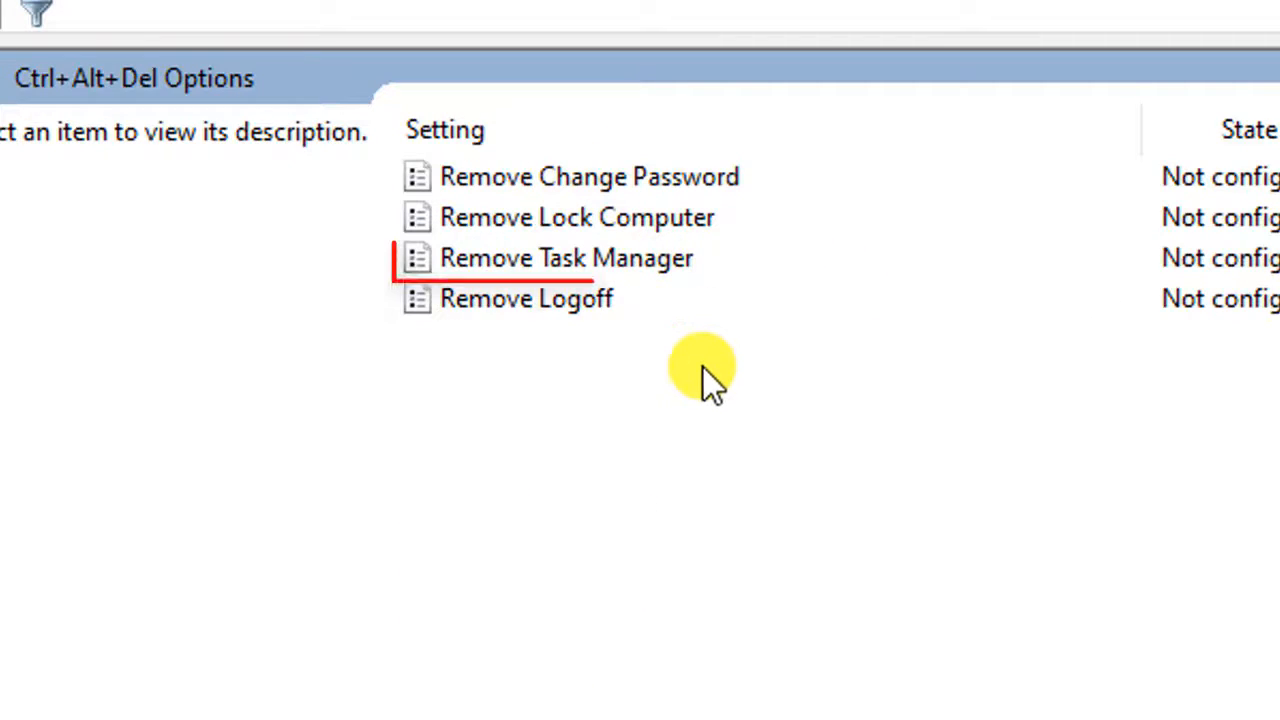
Set the Remove Task Manager policy to Not Configured, apply it and close the policy's settings
click(640, 261)
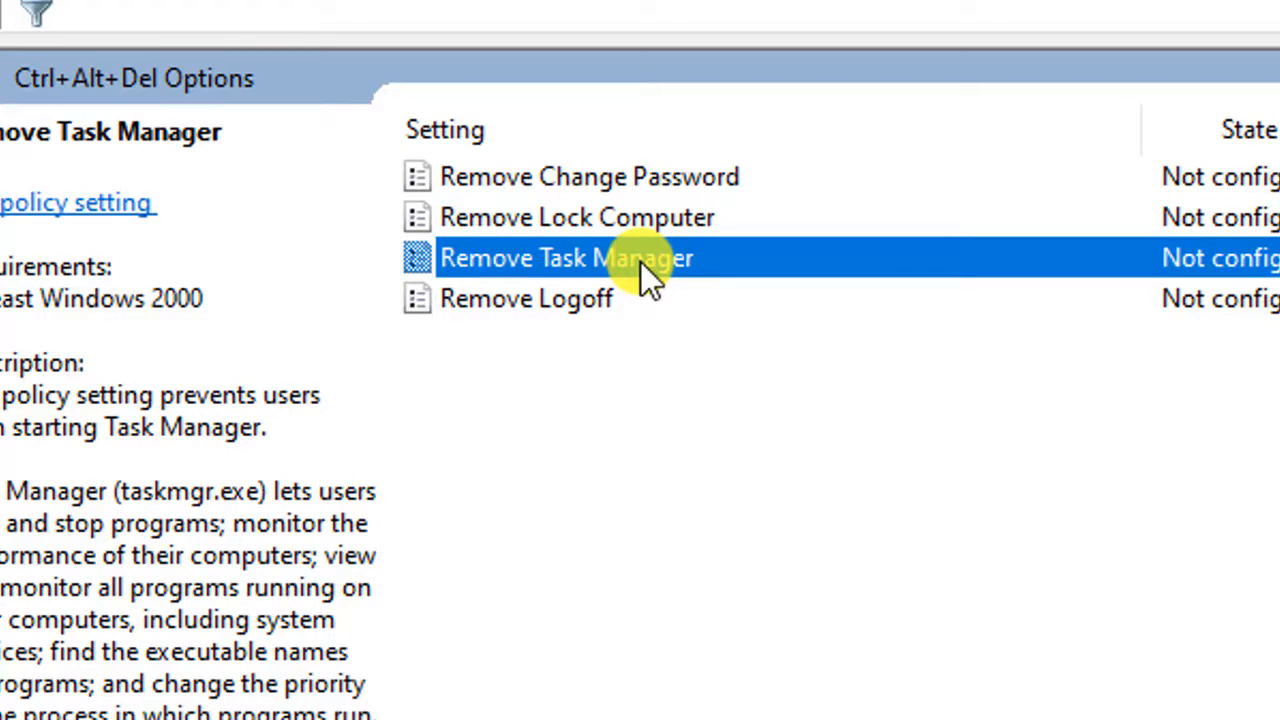
double_click(640, 261)
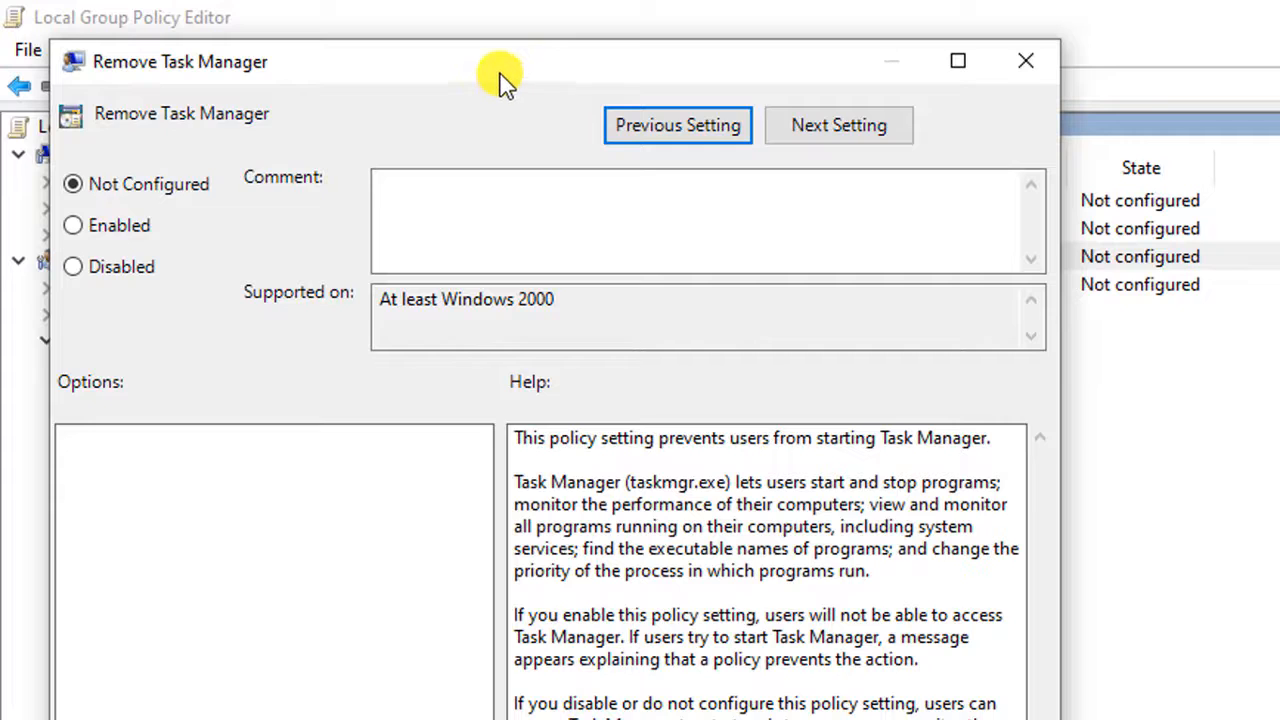
click(142, 276)
click(155, 196)
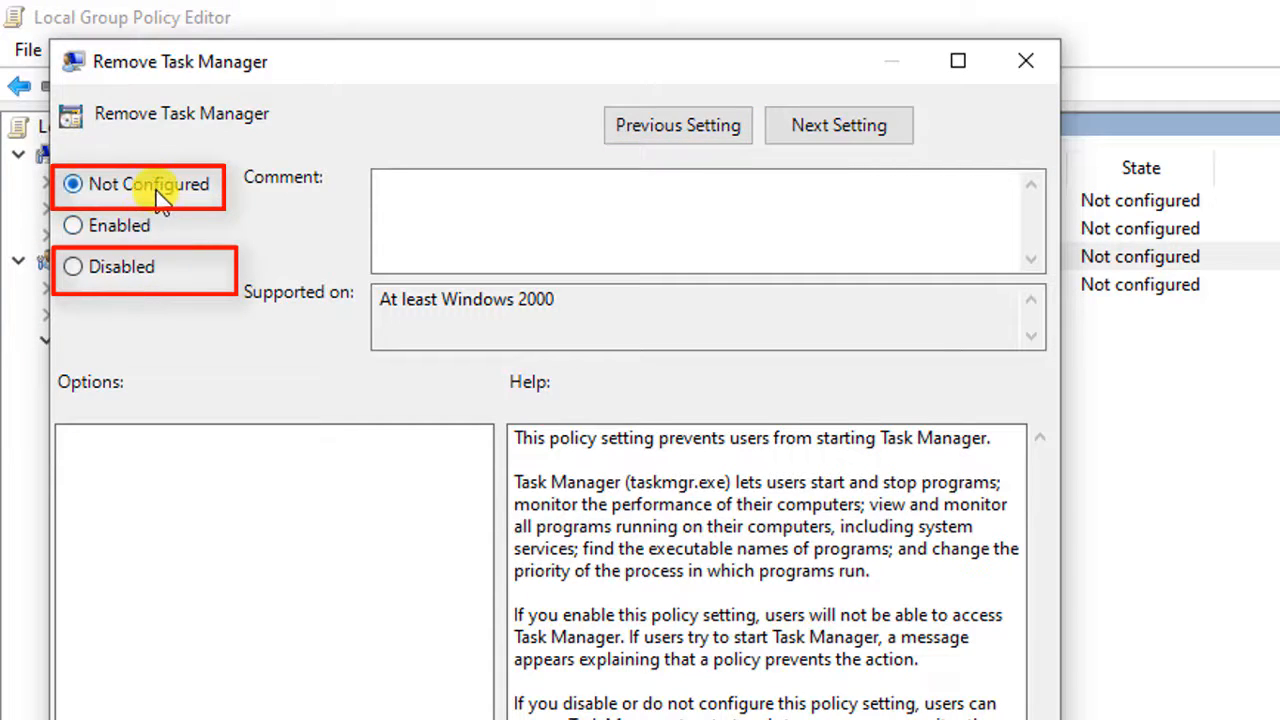
click(134, 274)
click(152, 190)
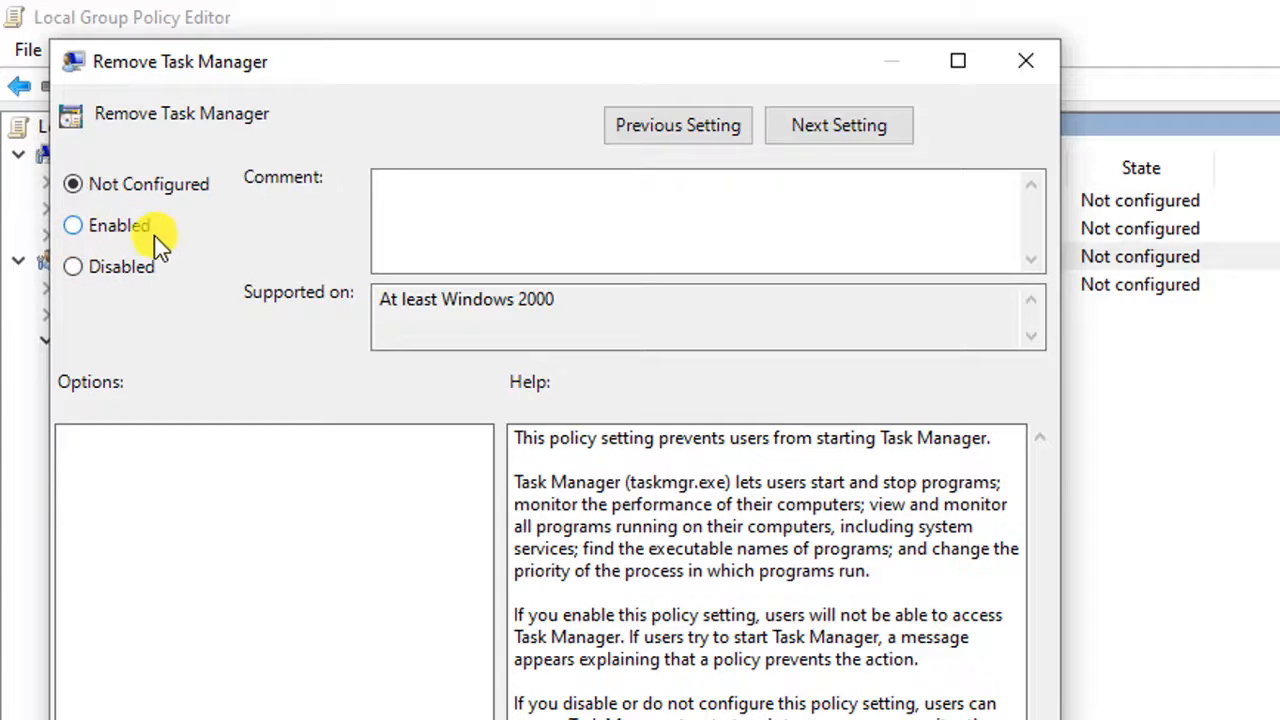
click(143, 272)
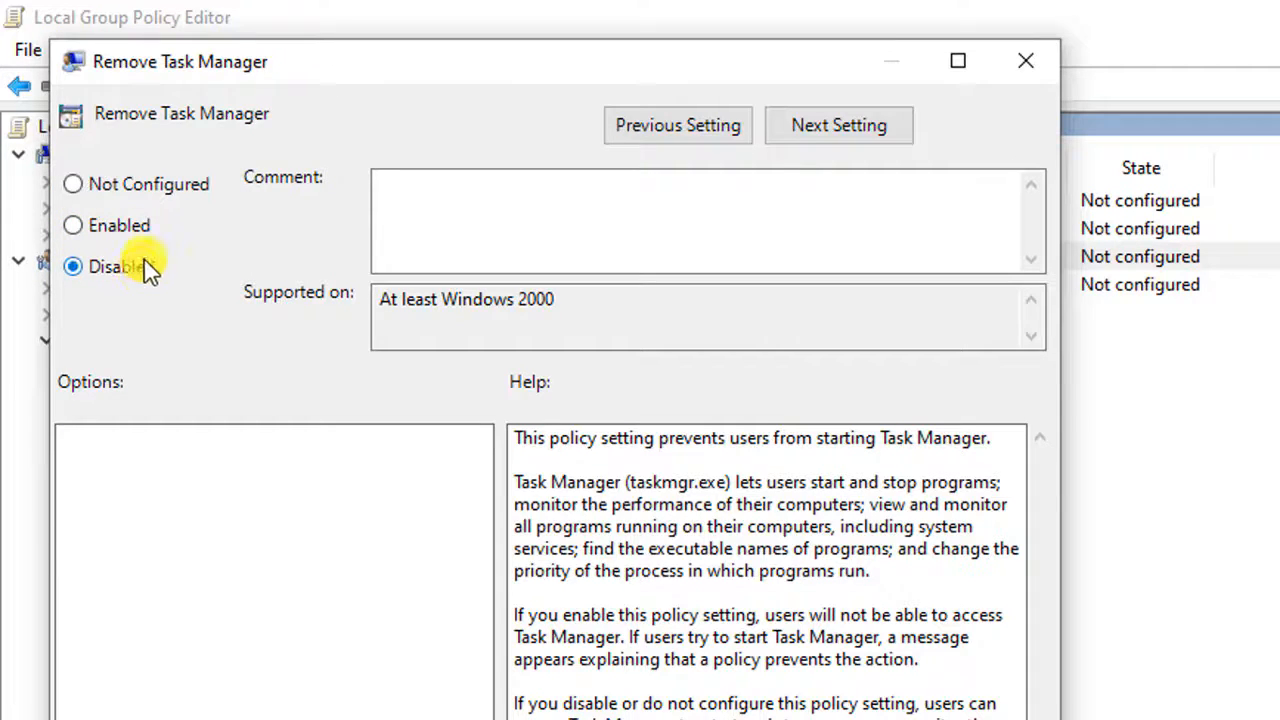
click(160, 192)
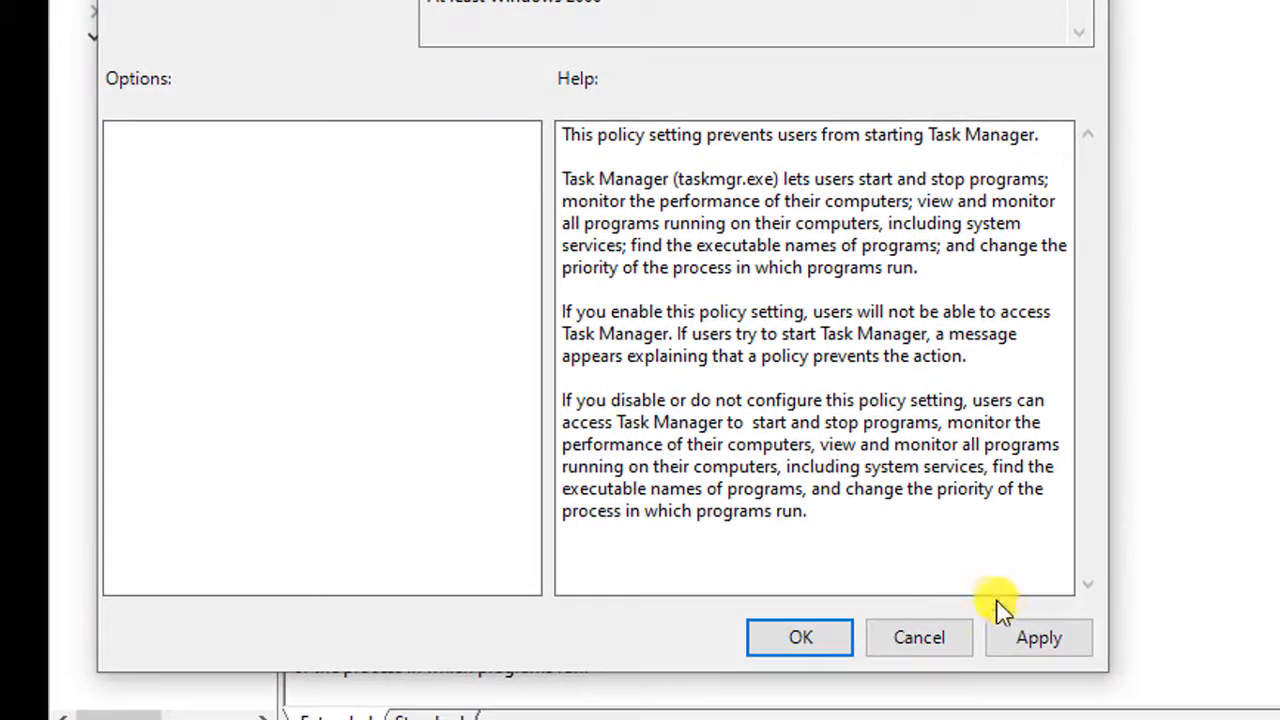
click(1018, 636)
click(808, 642)
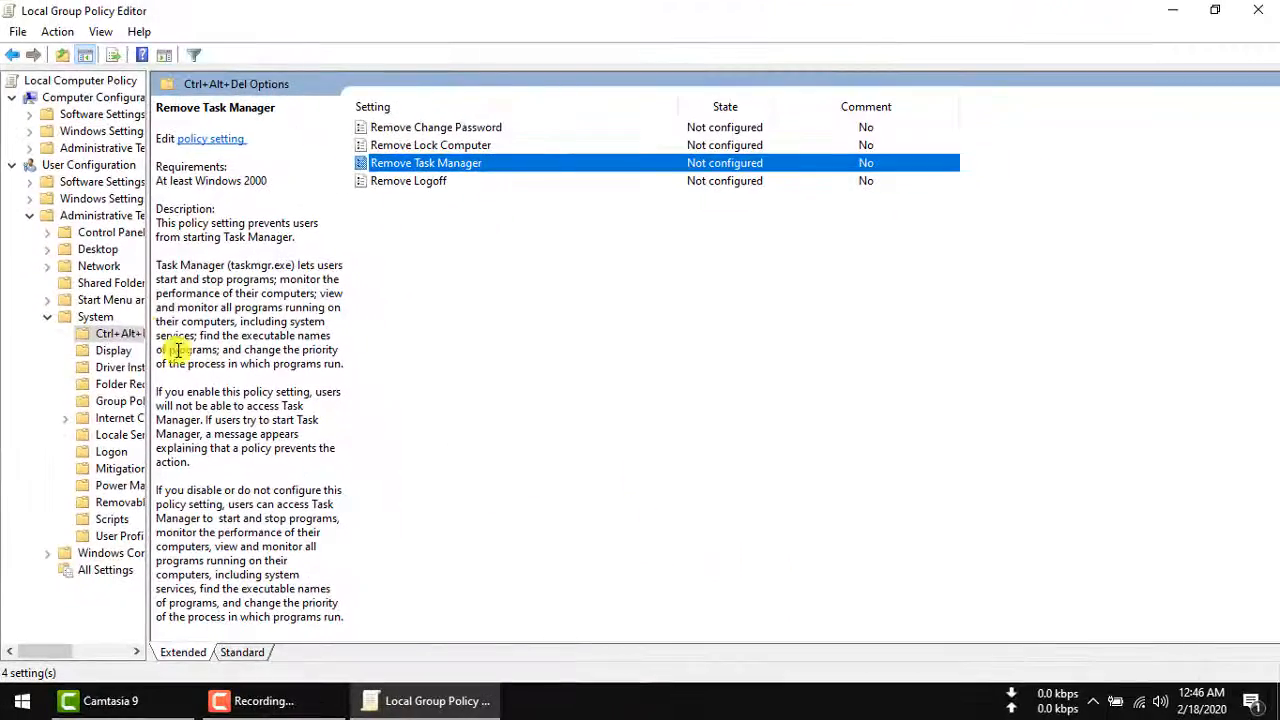
Collapse the System and Administrative Templates branches under User Configuration and close the Local Group Policy Editor
click(47, 317)
click(29, 215)
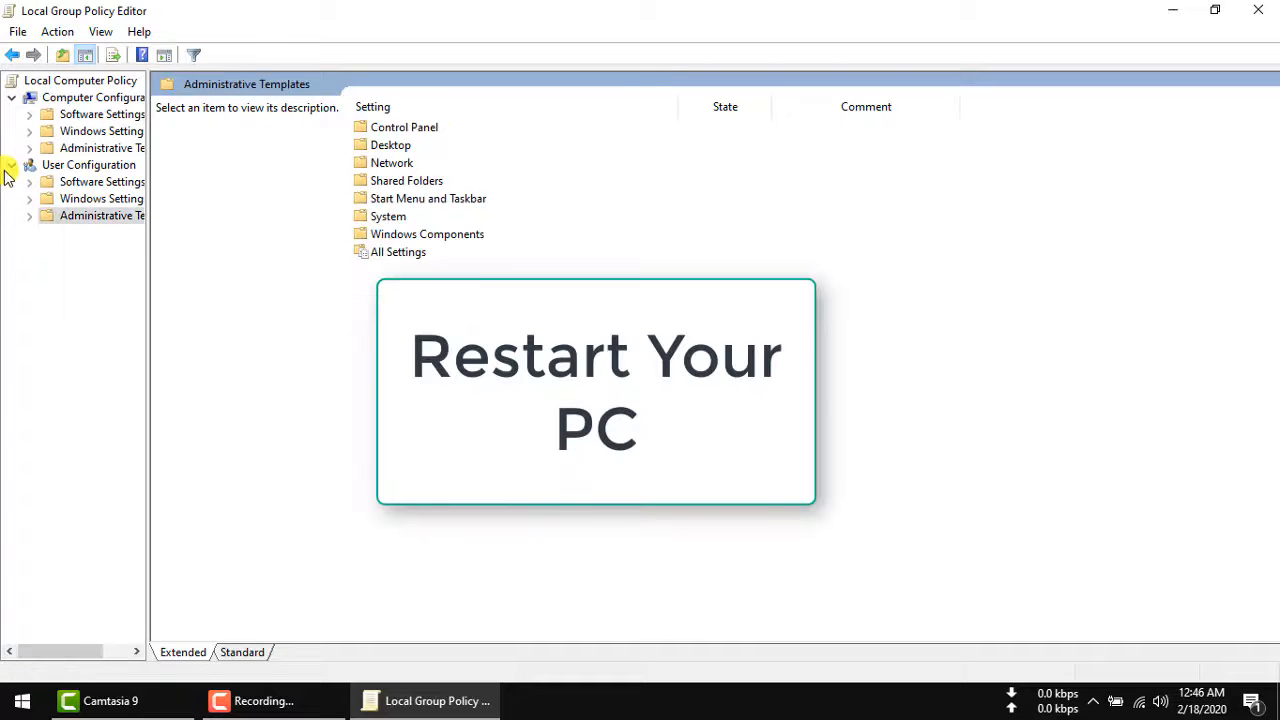
click(1262, 12)
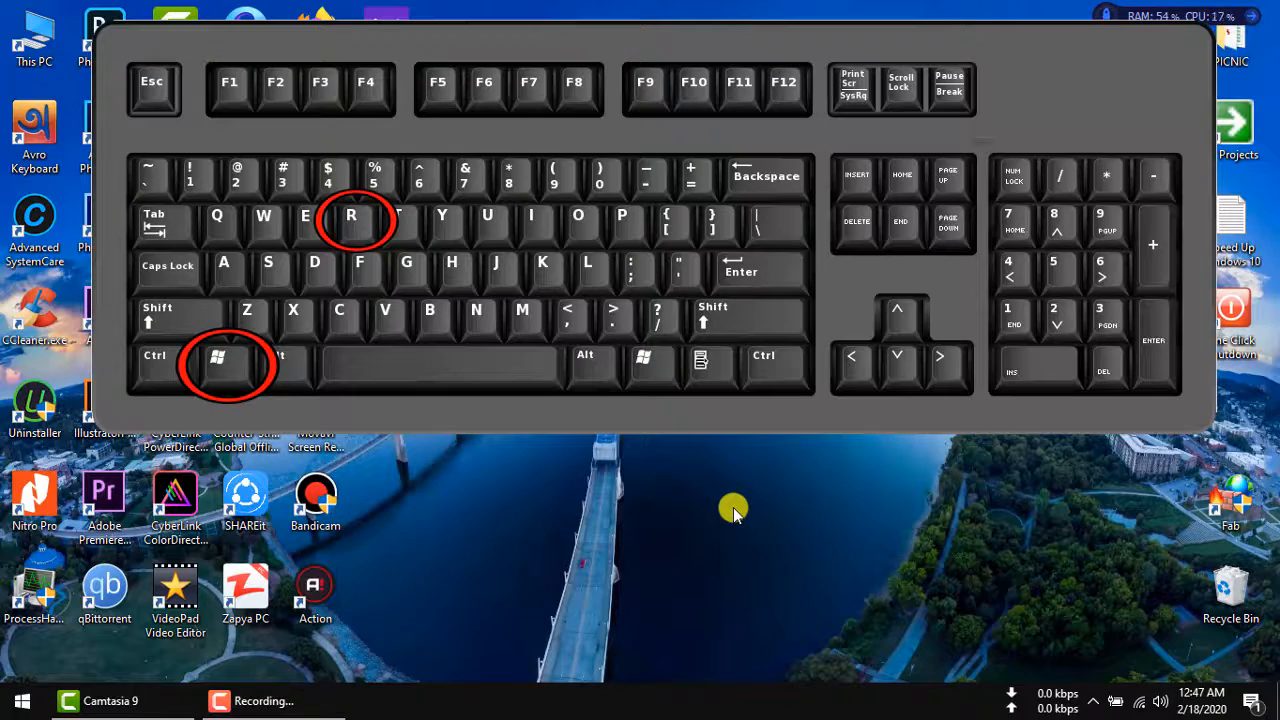
Reopen the Local Group Policy Editor by running gpedit.msc and enlarge it to full screen
key(super+r)
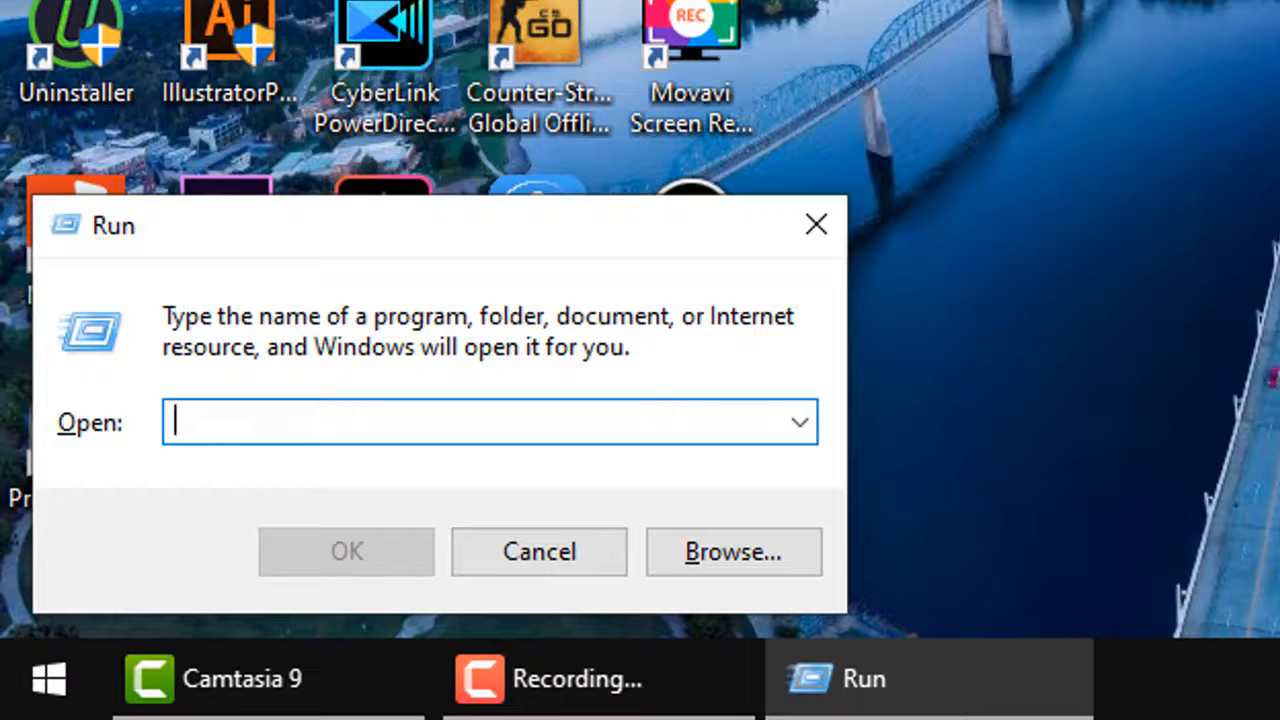
text(gp)
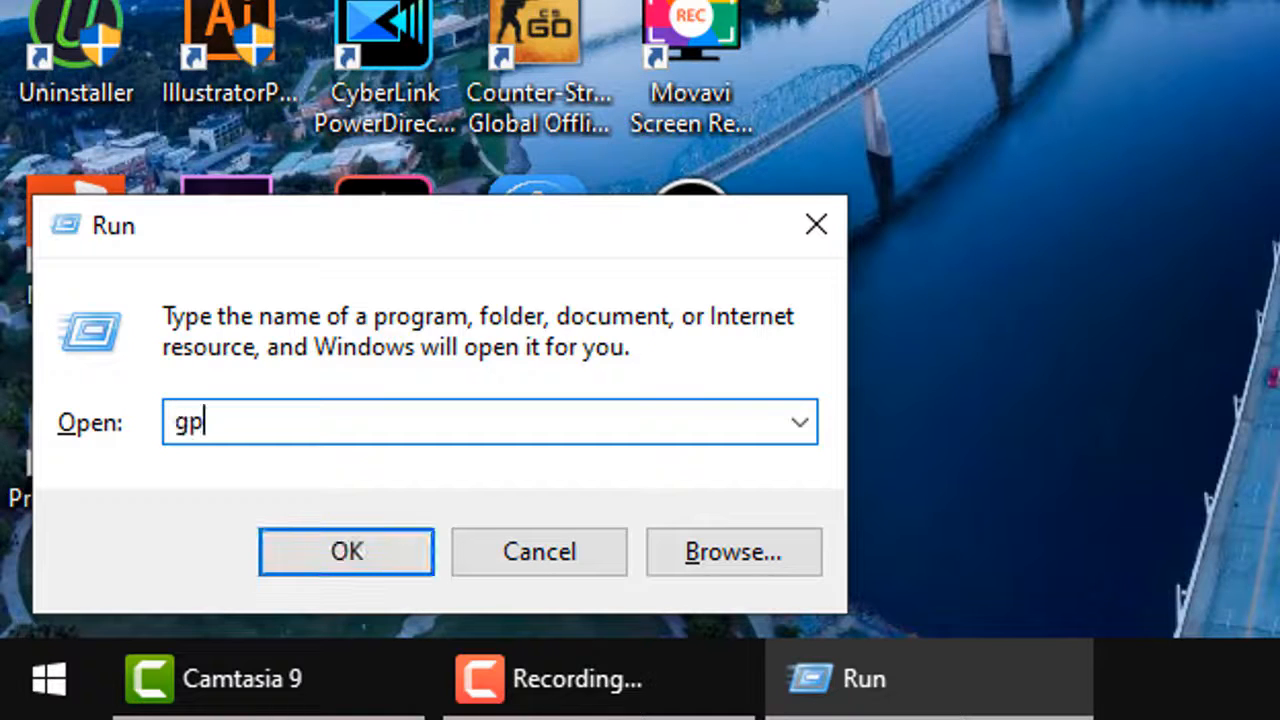
text(edit.)
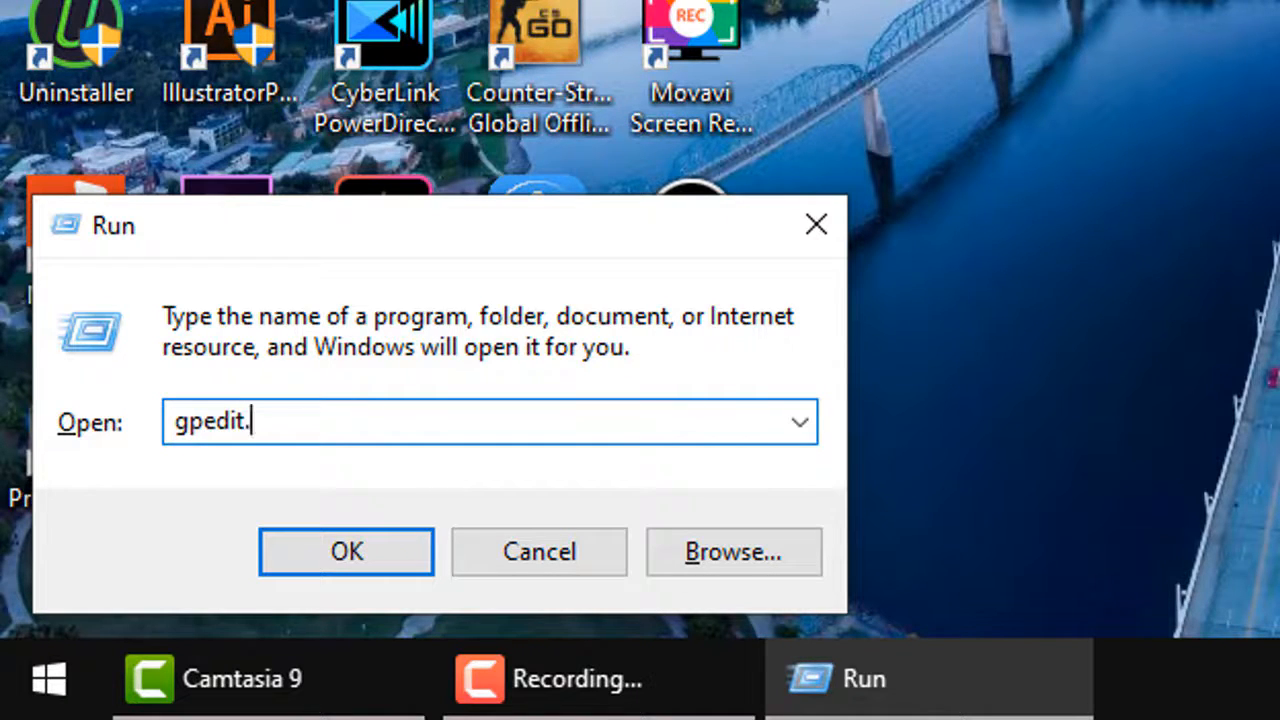
text(msc)
key(Return)
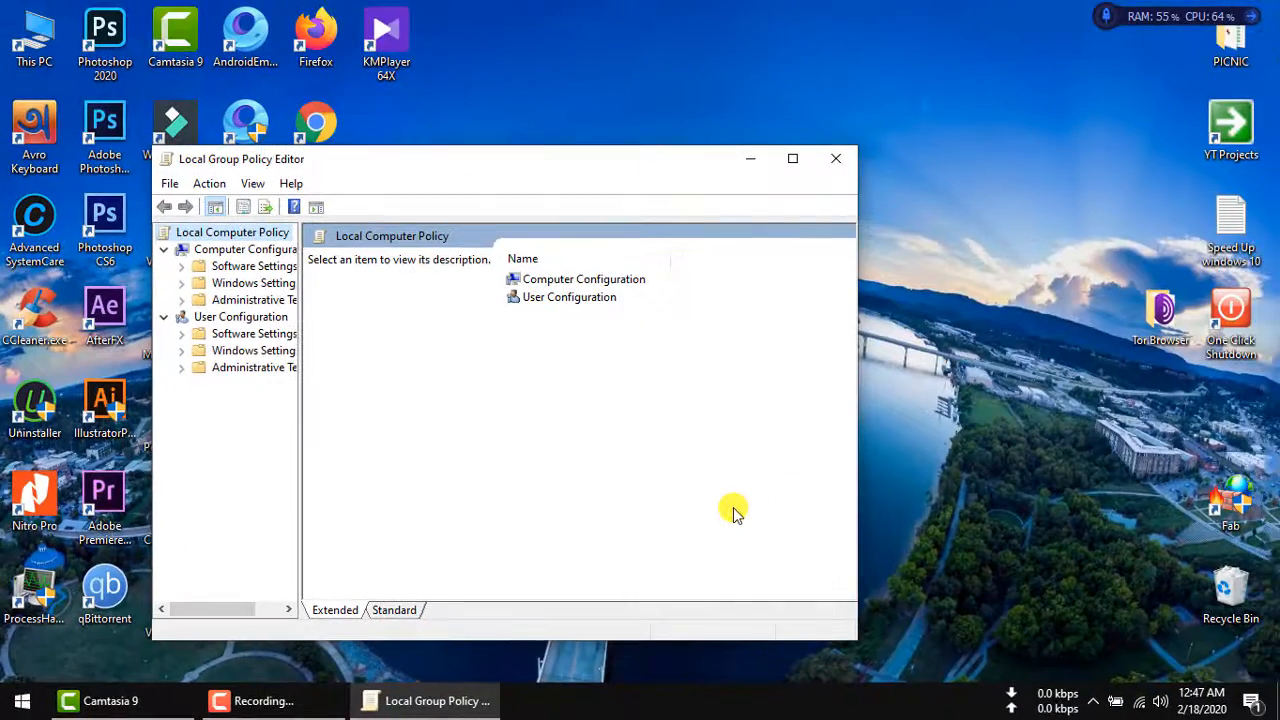
click(792, 158)
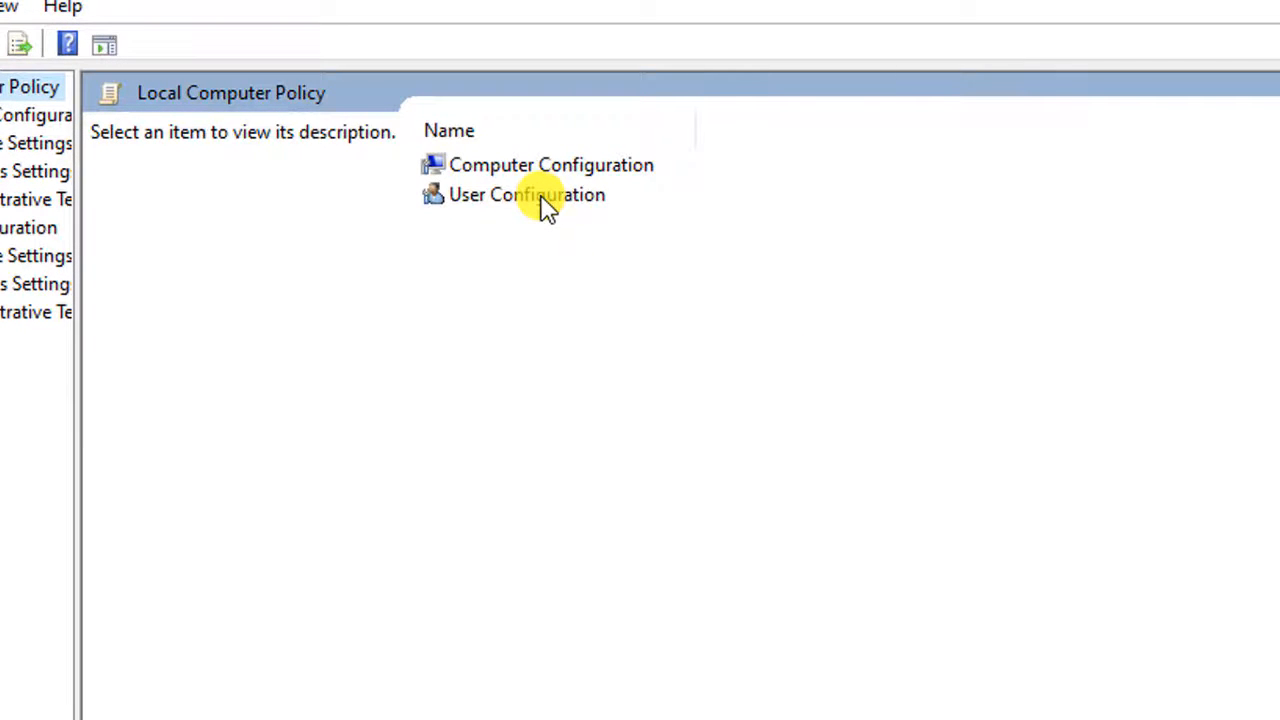
Open the System folder within Administrative Templates of User Configuration
double_click(540, 200)
click(568, 244)
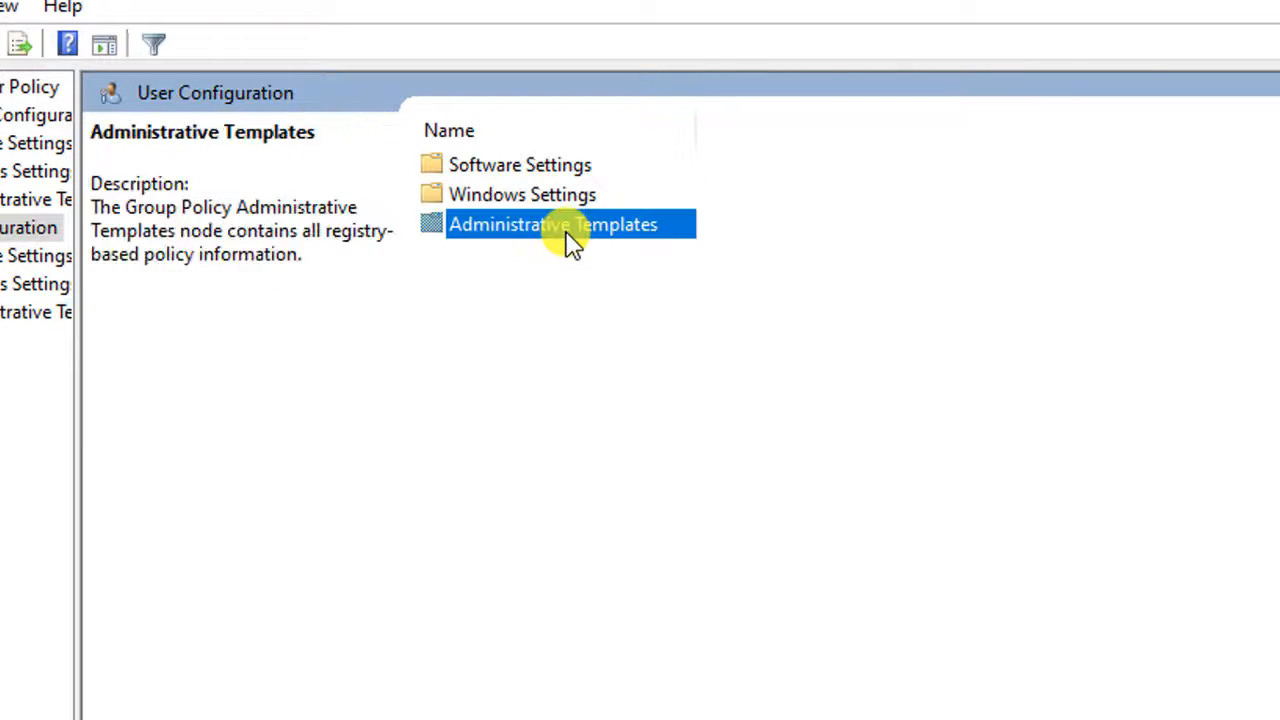
double_click(568, 244)
double_click(486, 316)
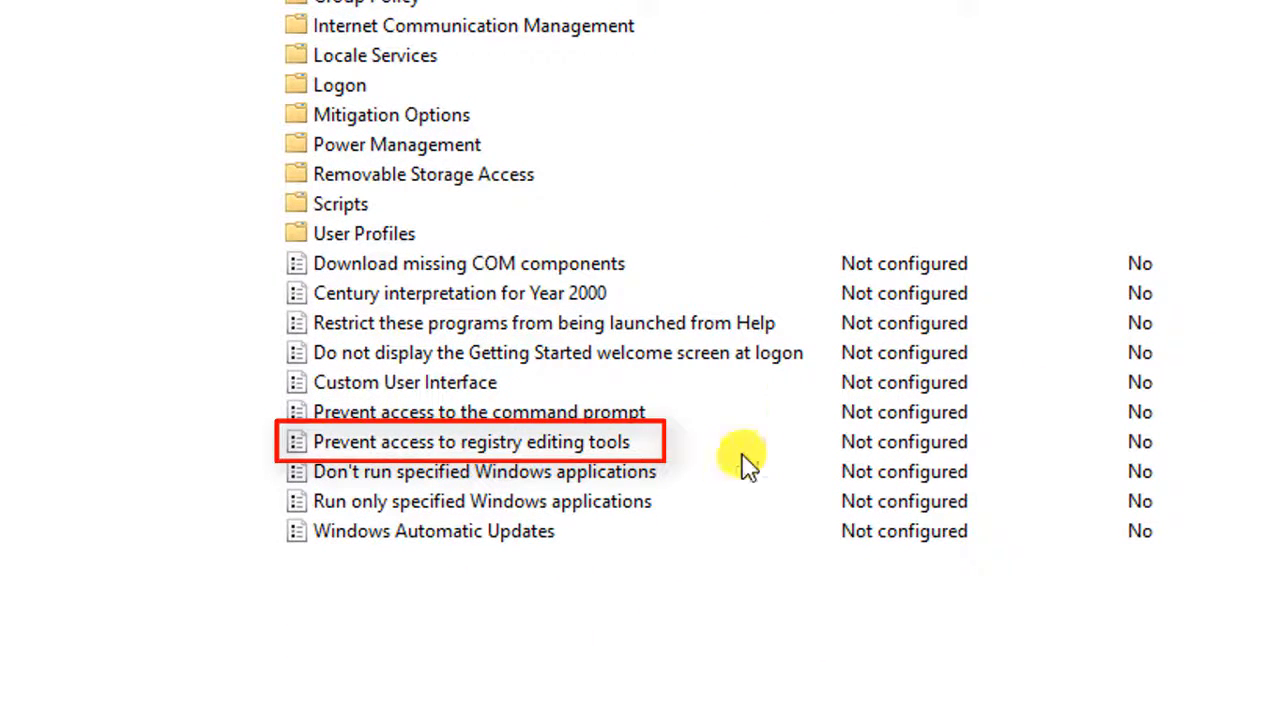
Set the "Prevent access to registry editing tools" policy to Not Configured, apply it and close the policy's settings
click(528, 442)
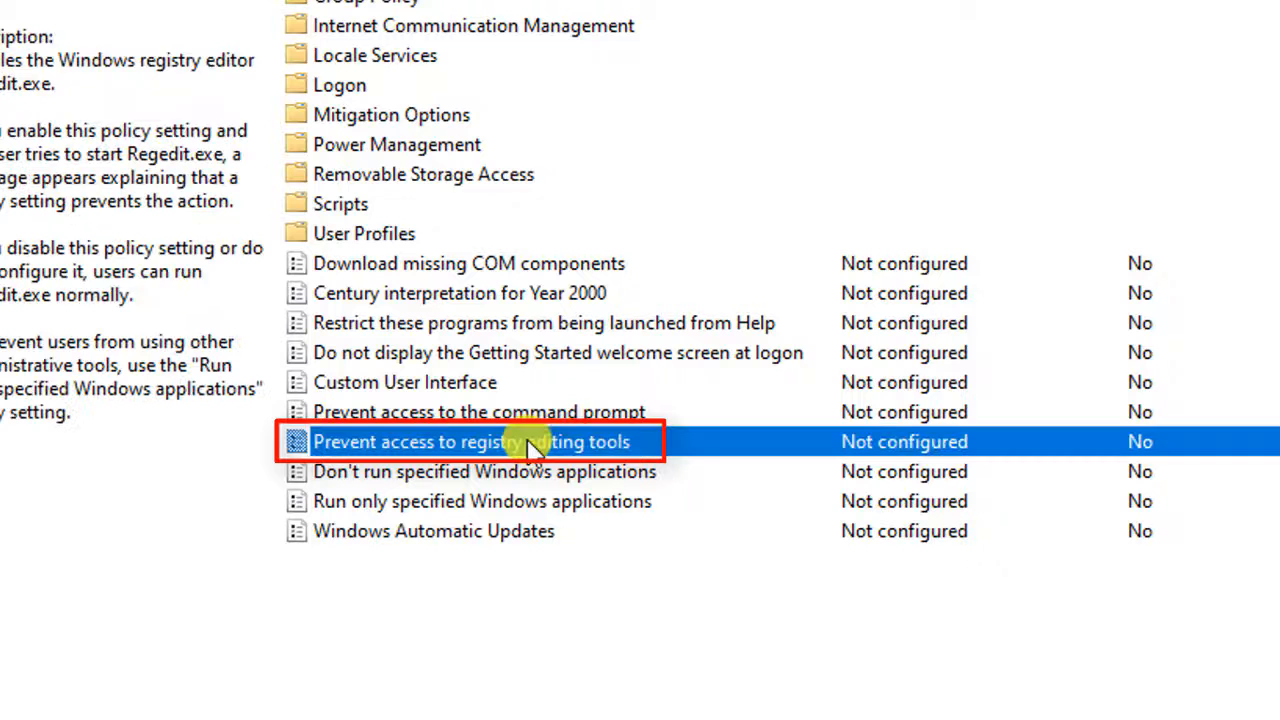
double_click(535, 442)
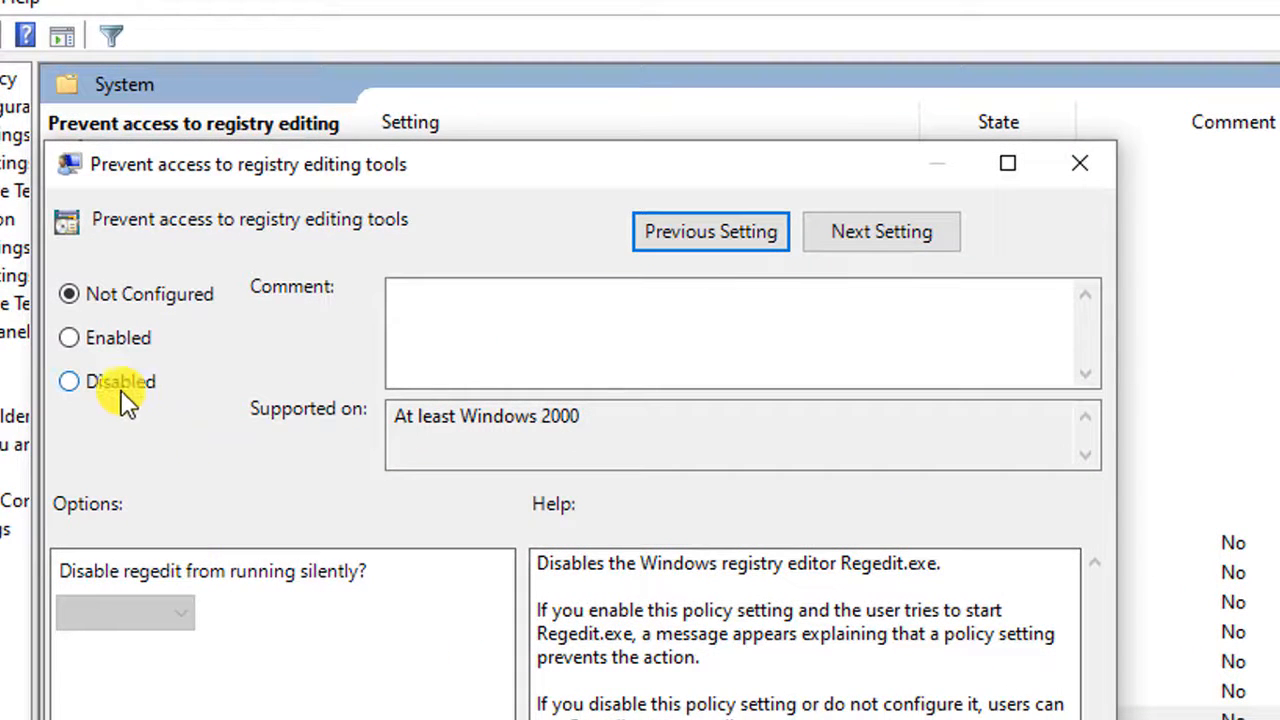
click(122, 392)
click(110, 295)
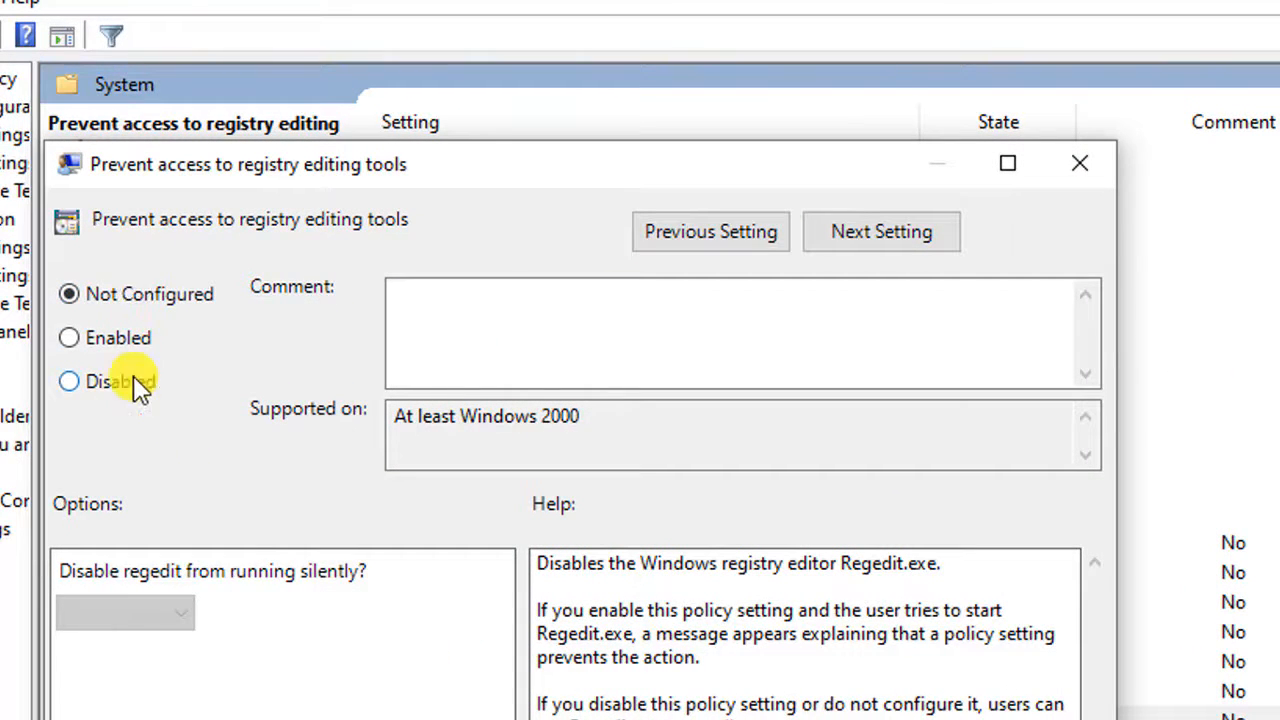
click(140, 382)
click(150, 300)
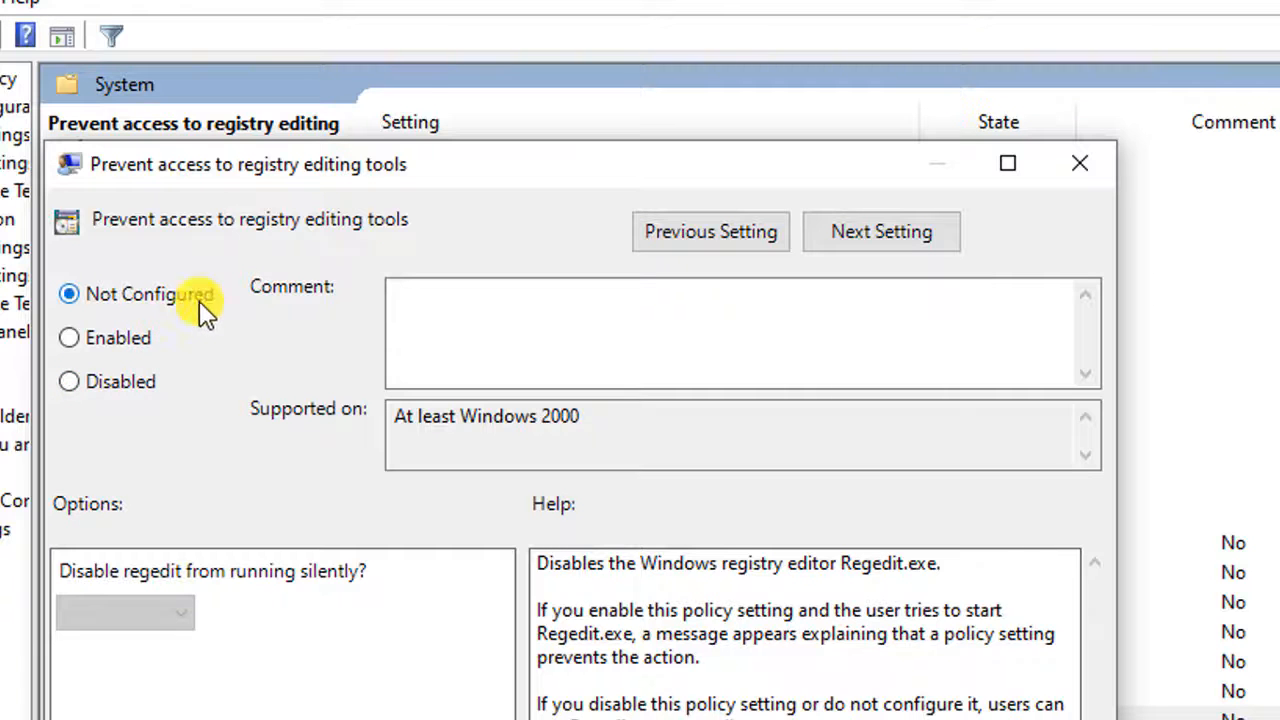
click(420, 100)
click(383, 168)
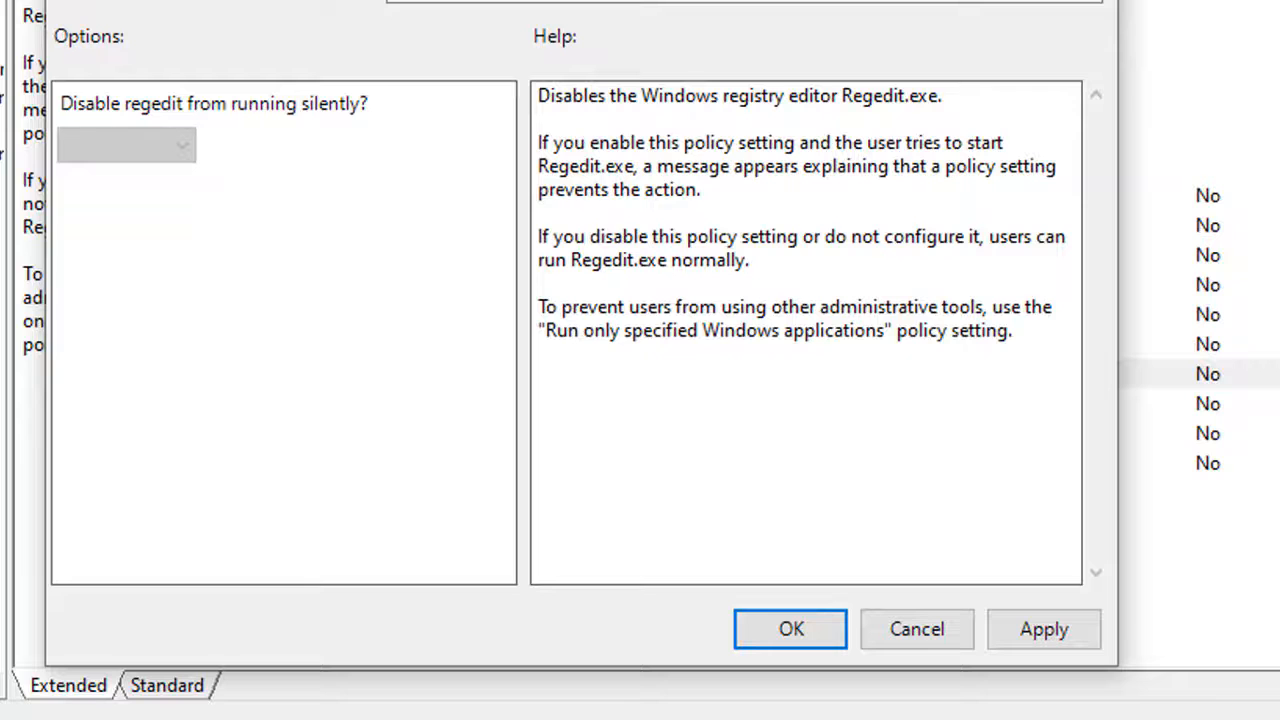
click(1071, 629)
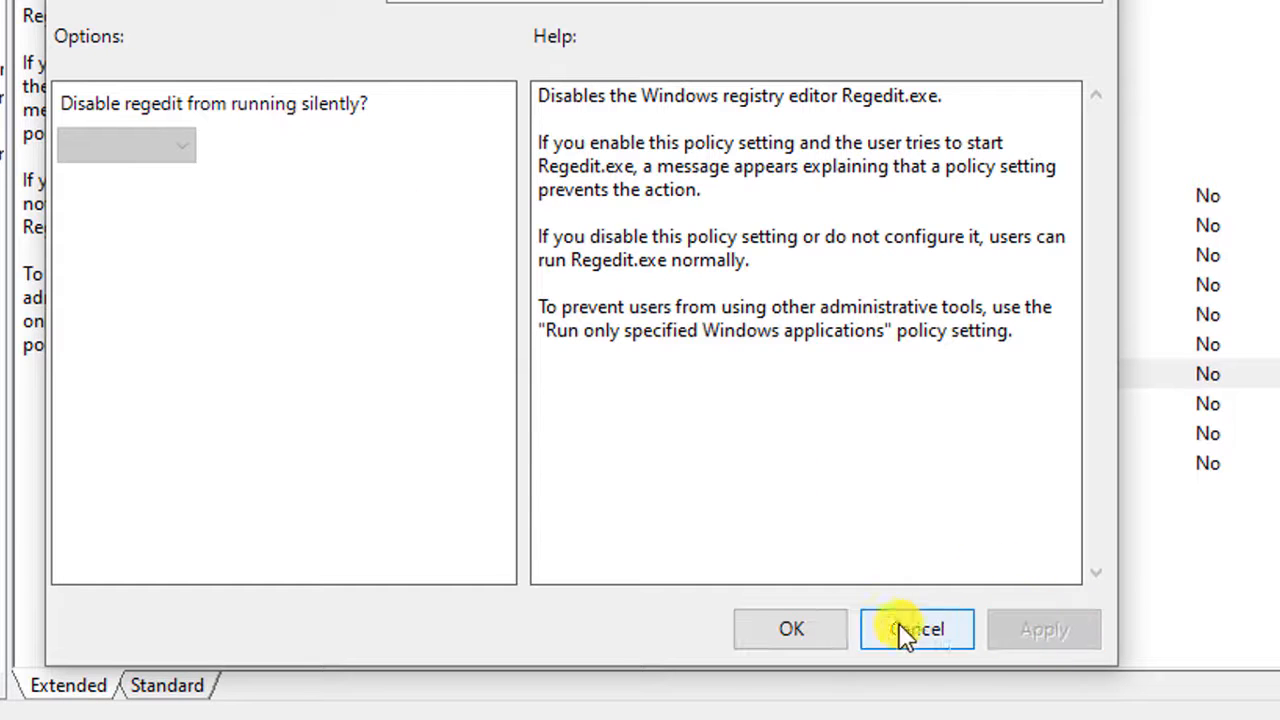
click(826, 628)
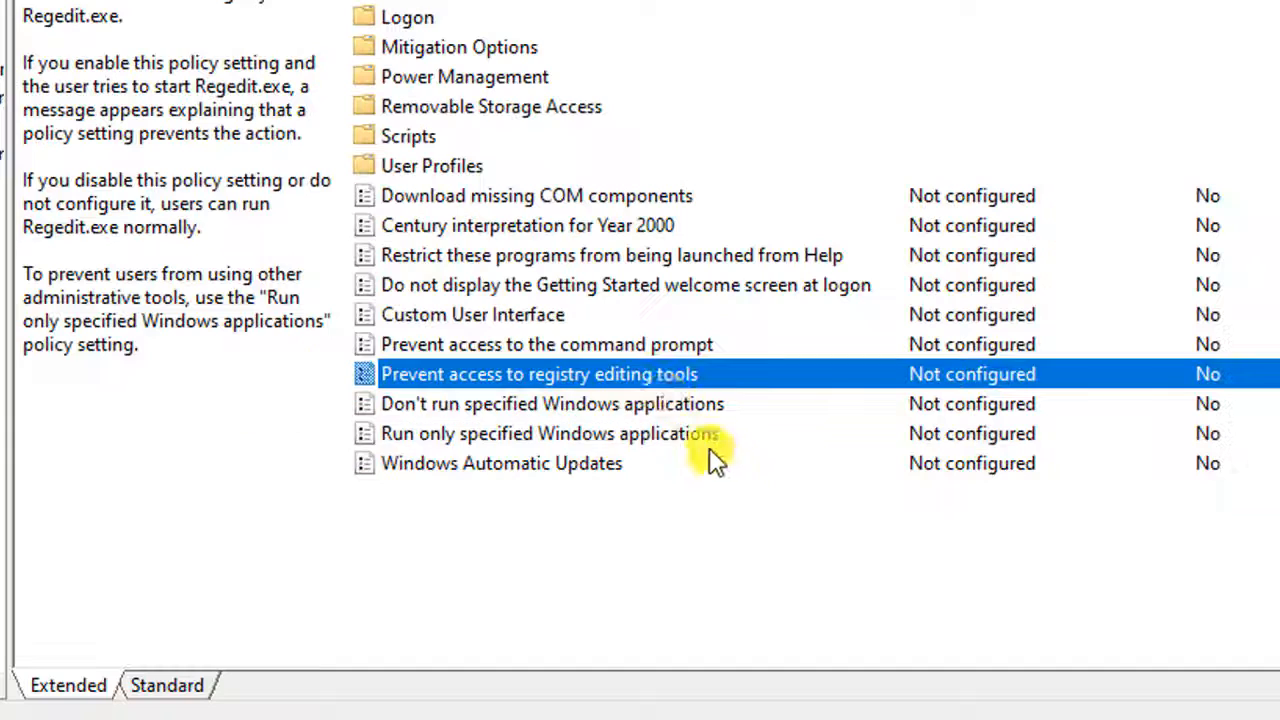
Set the "Prevent access to the command prompt" policy to Not Configured, apply it and close the policy's settings
double_click(568, 446)
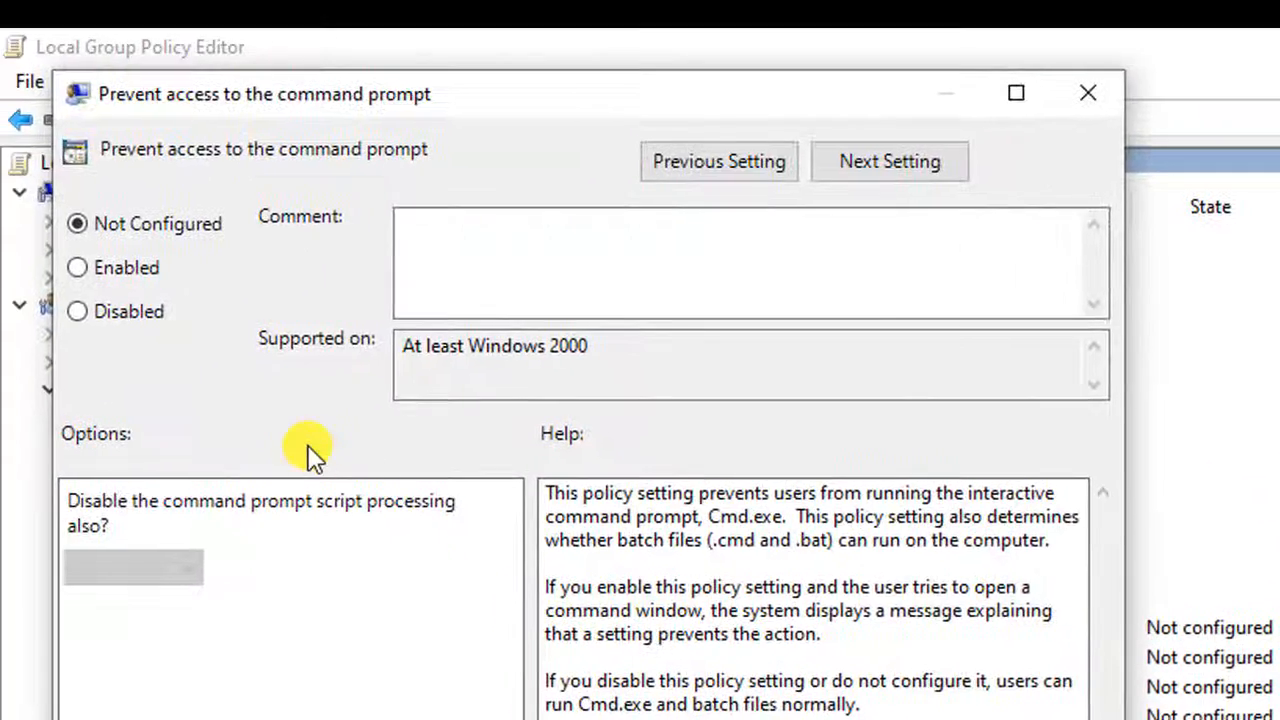
click(92, 218)
click(155, 226)
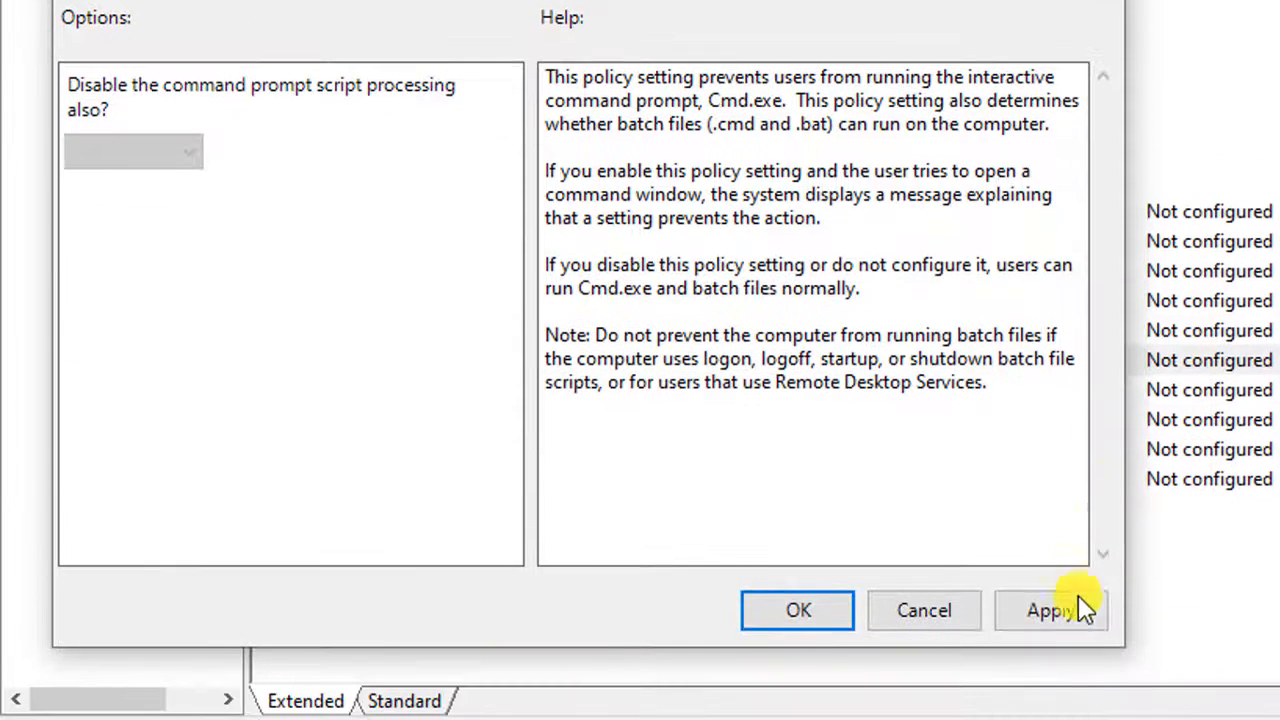
click(1075, 600)
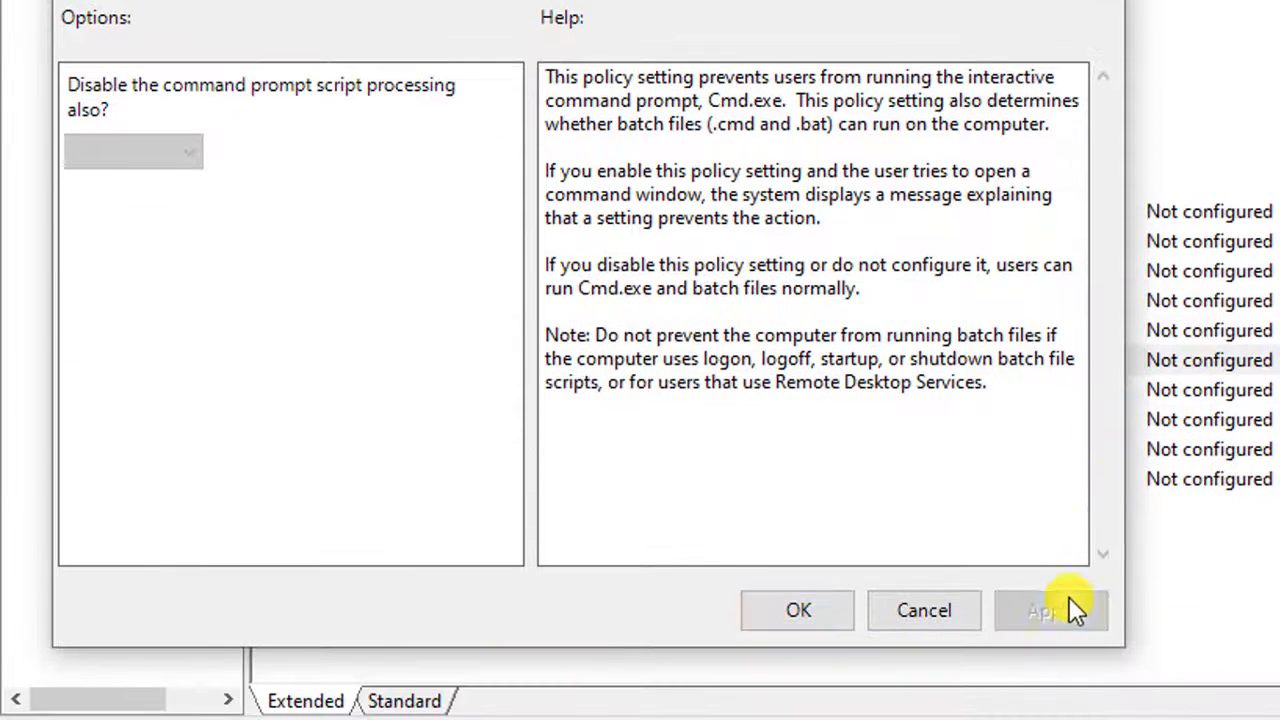
click(815, 610)
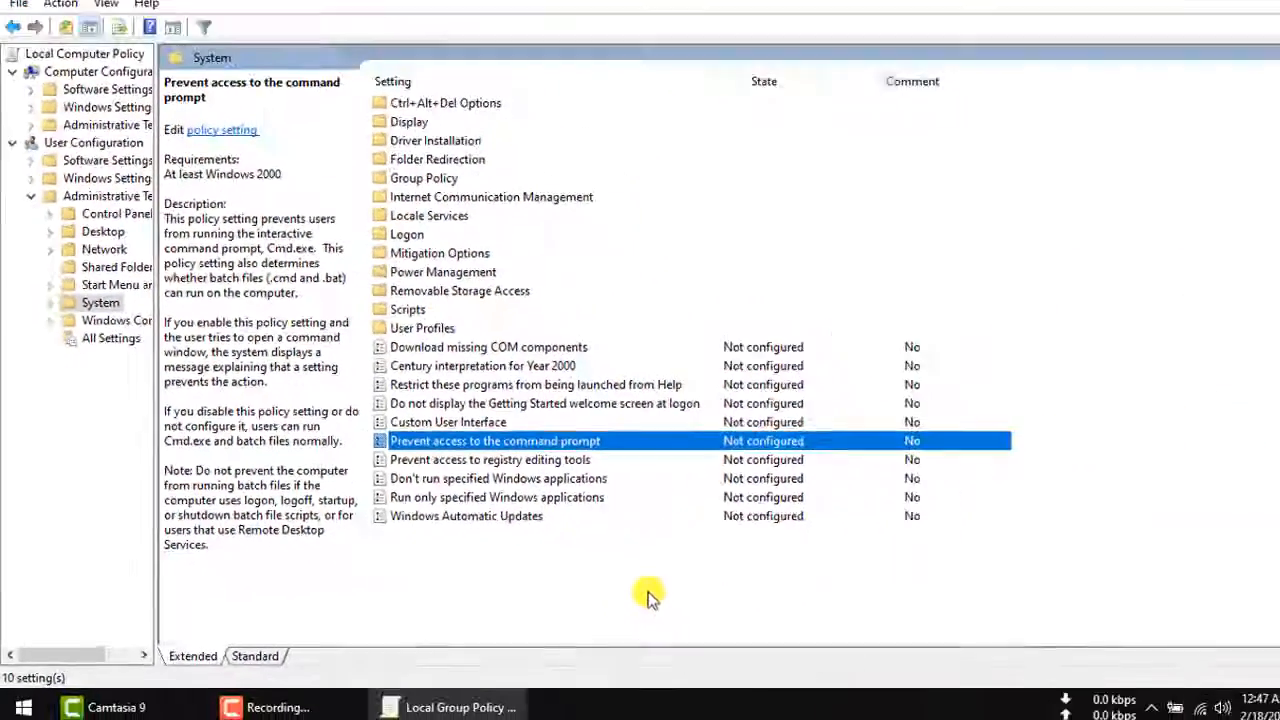